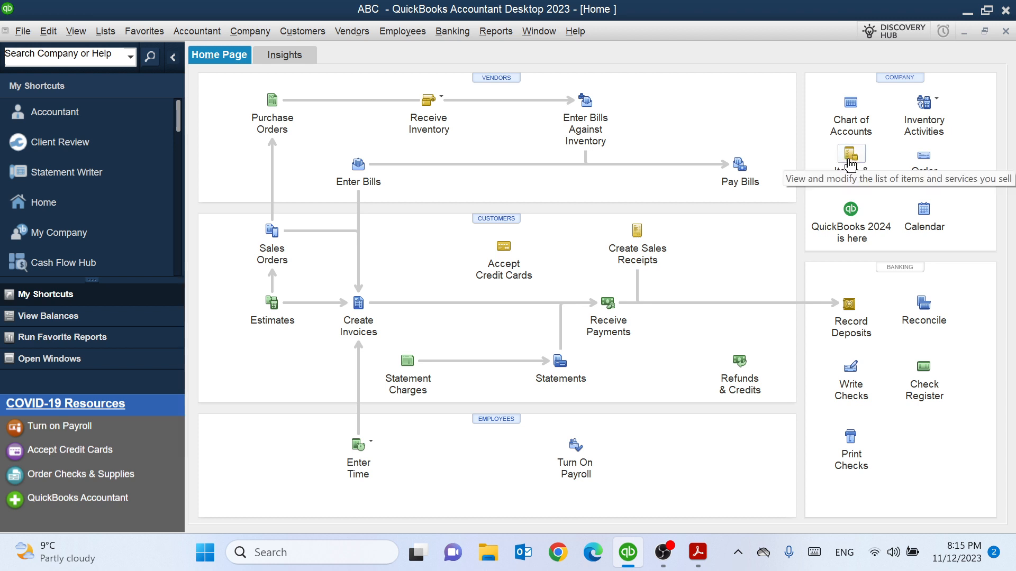
Open the company's Item List
left_click(850, 164)
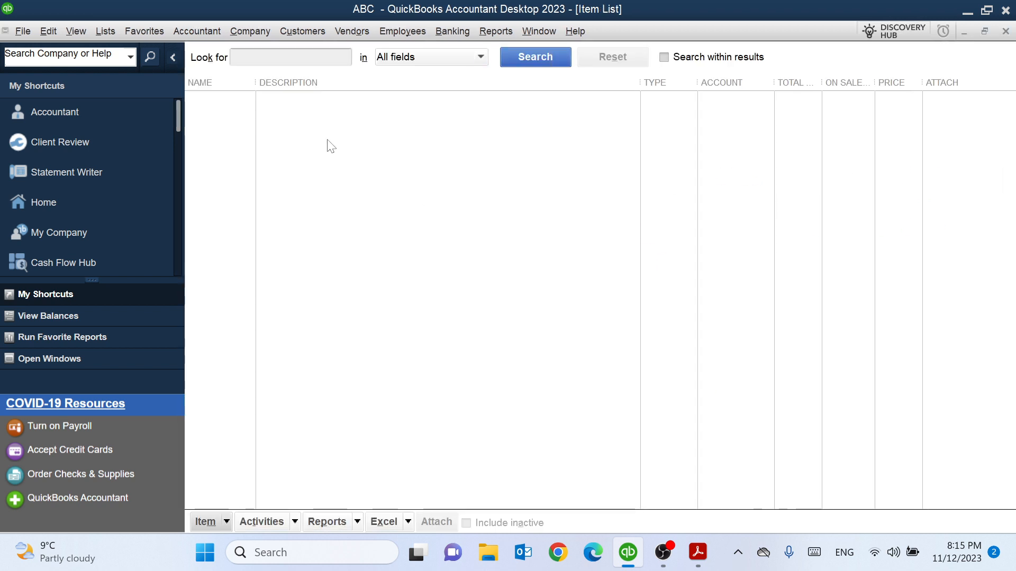
left_click(1006, 31)
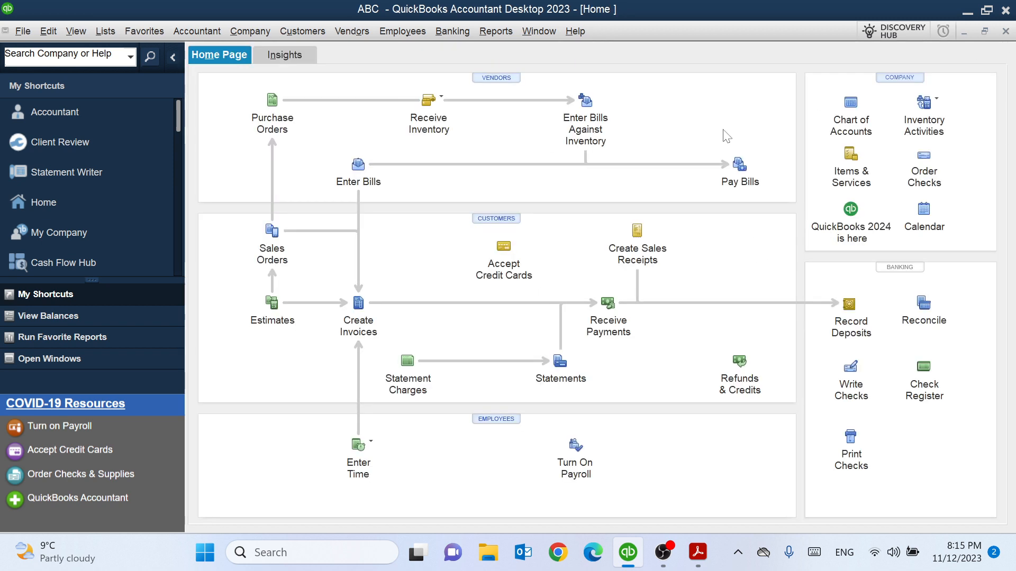
left_click(100, 33)
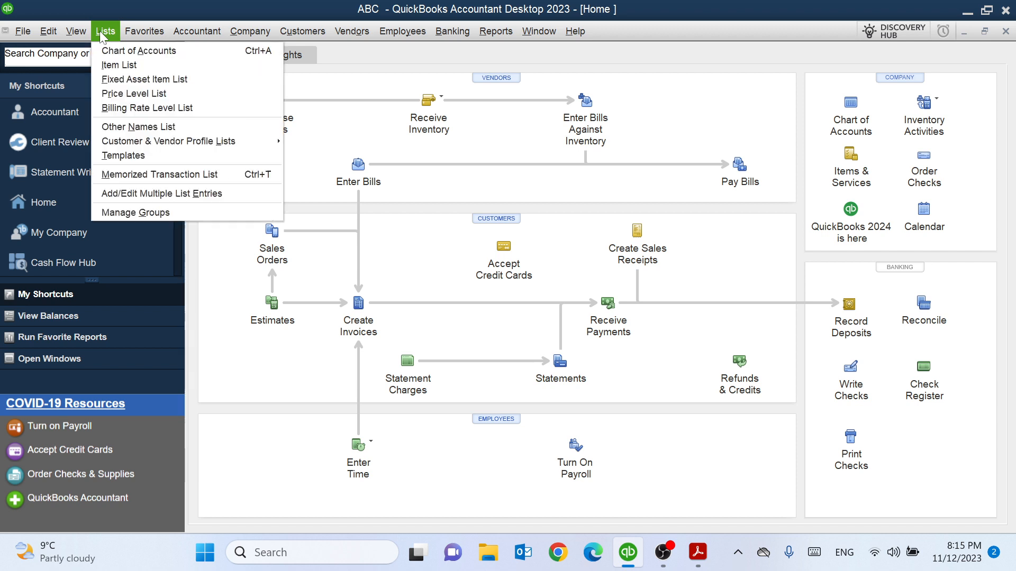
left_click(120, 66)
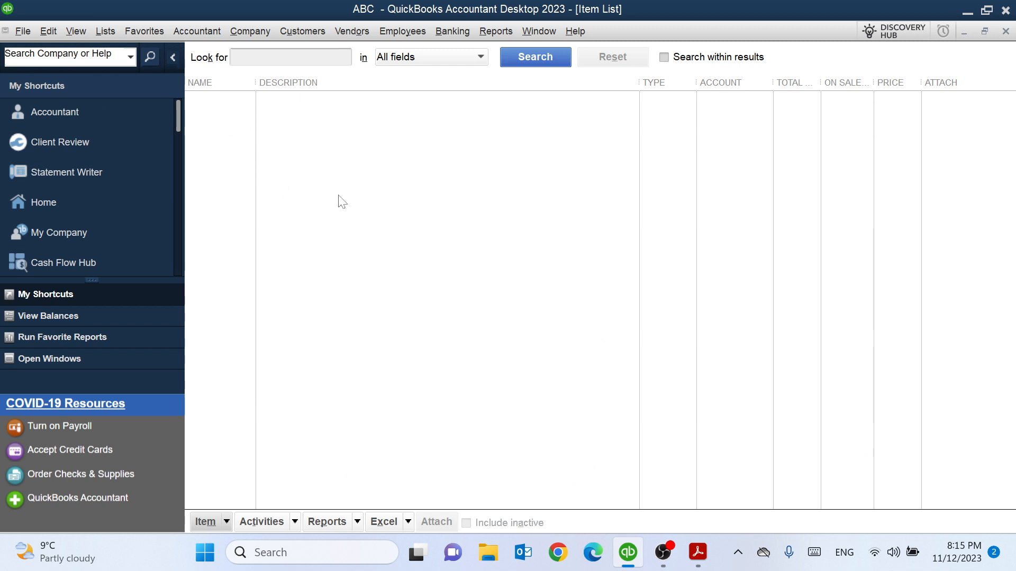
Start a new item of type Service and name it Advertising
key("ctrl+n")
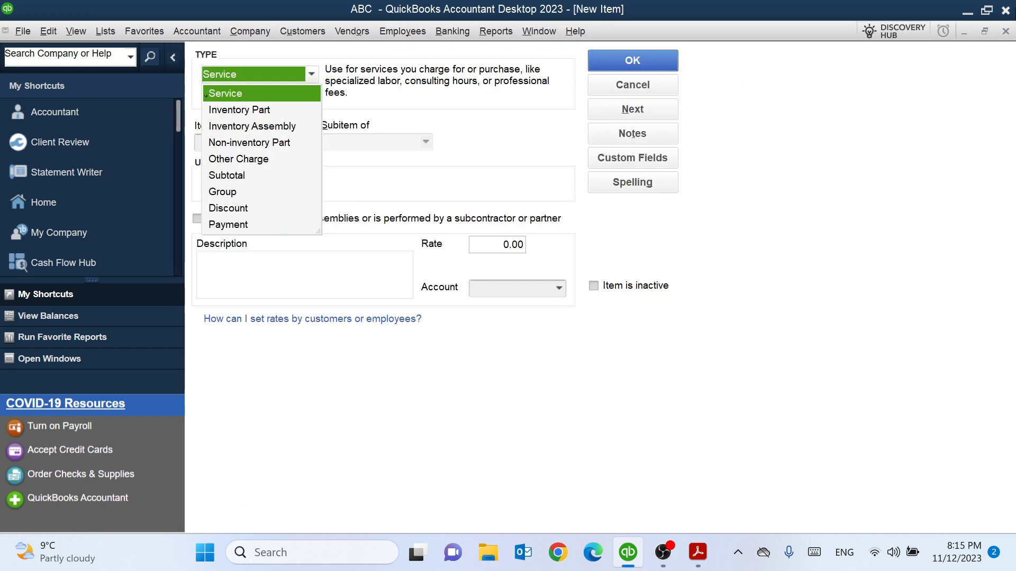
left_click(1006, 32)
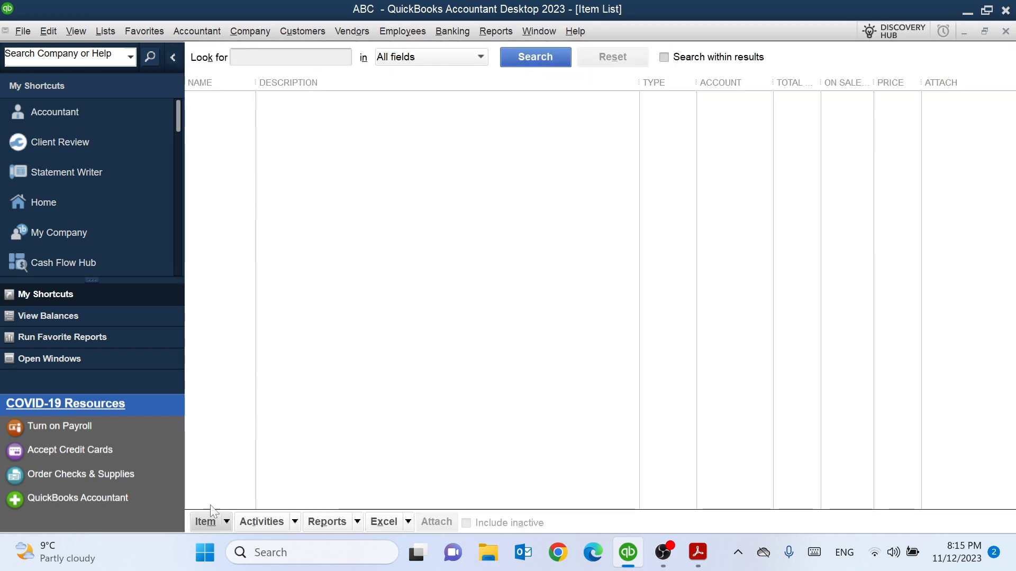
left_click(208, 521)
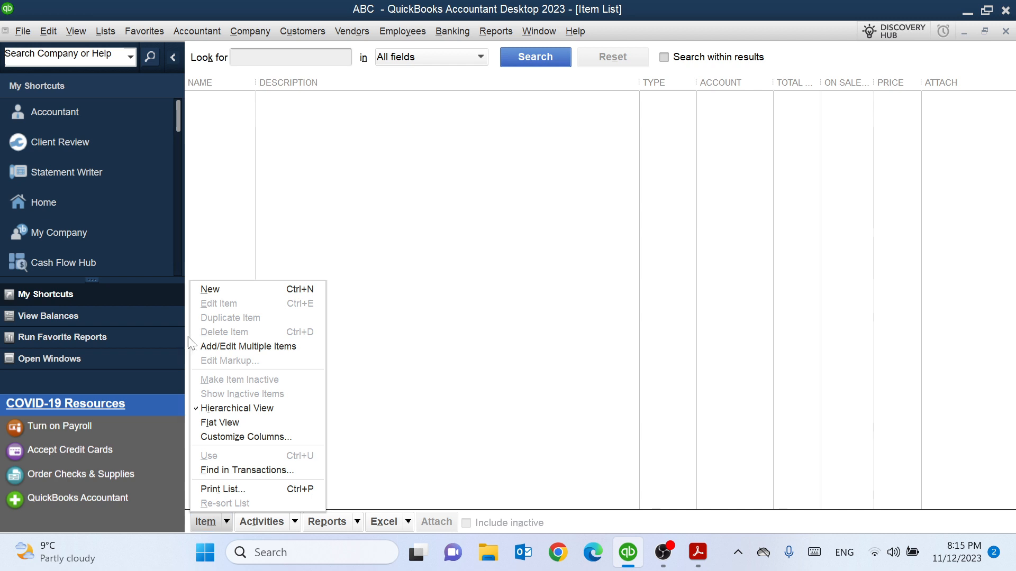
left_click(202, 290)
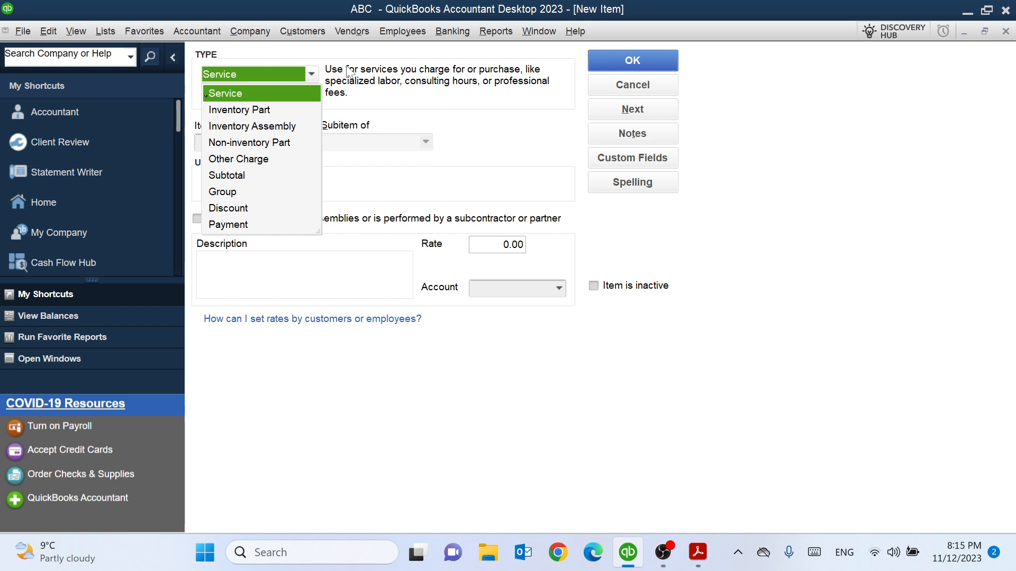
left_click(229, 93)
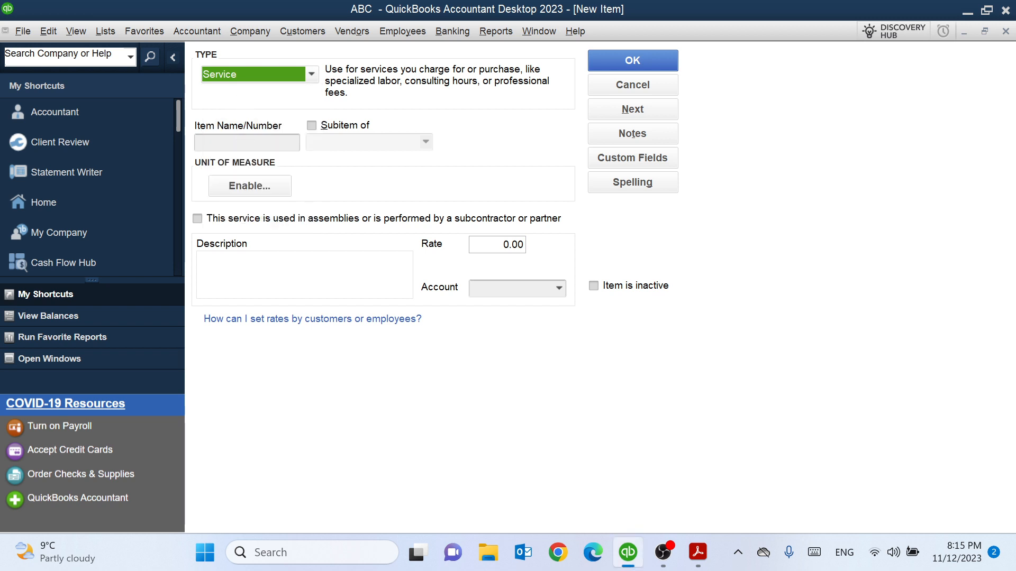
left_click(232, 143)
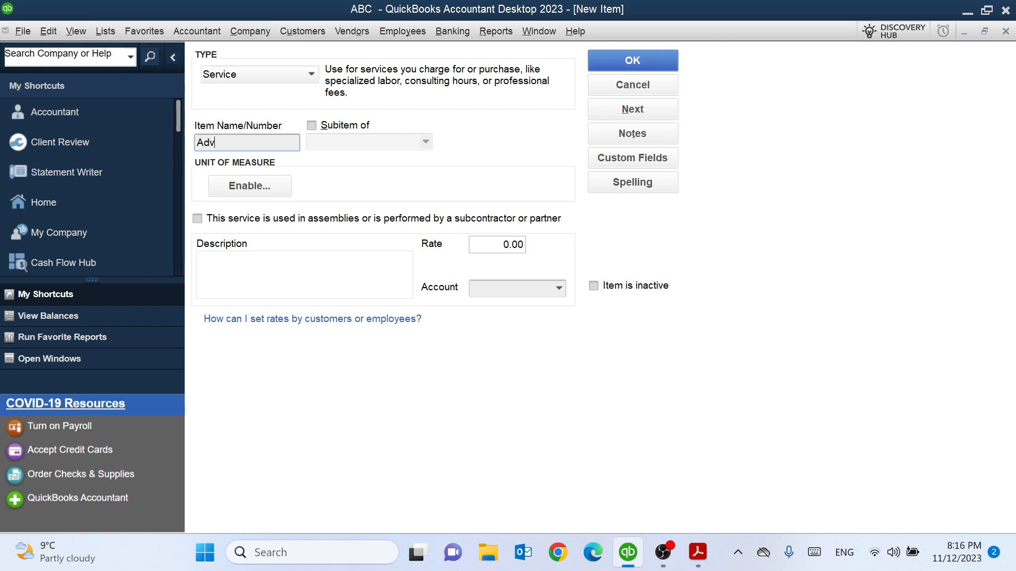
type("Advertising")
Mark the service as used in assemblies or subcontracted, copy its name into the purchase description, and set the cost to 20.00
left_click(198, 219)
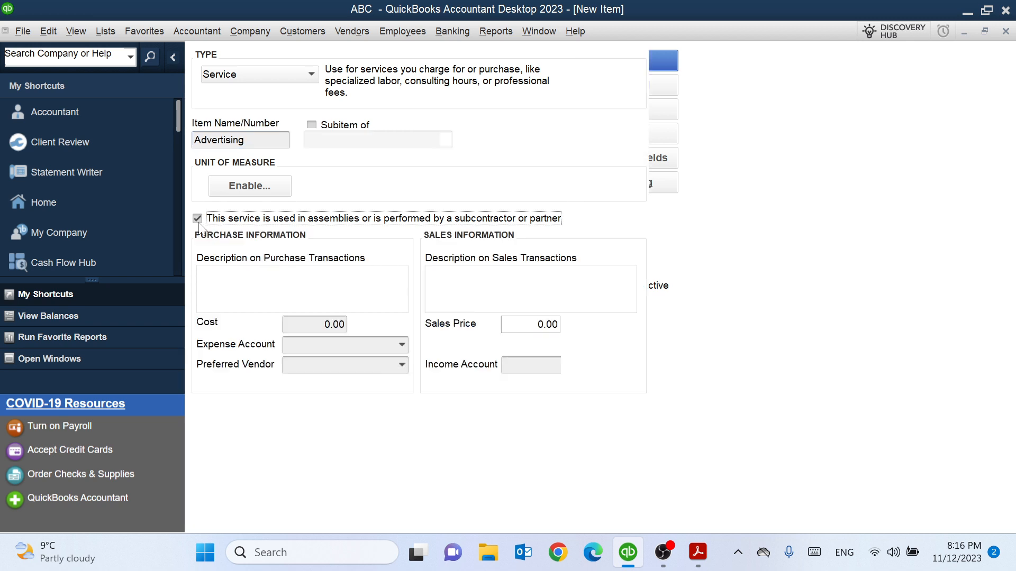
left_click(244, 276)
left_click_drag(254, 141, 194, 141)
key("ctrl+c")
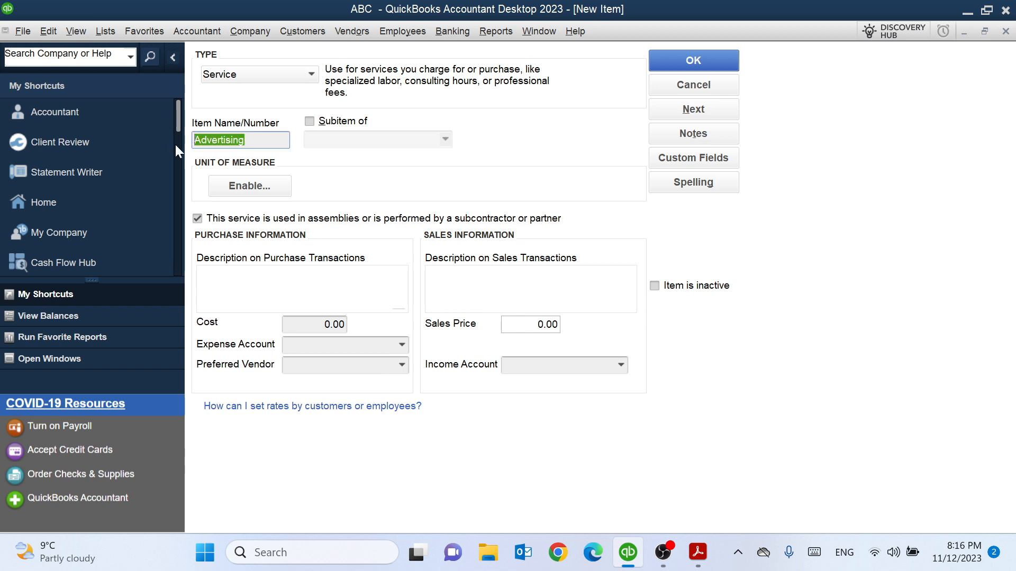
left_click(240, 289)
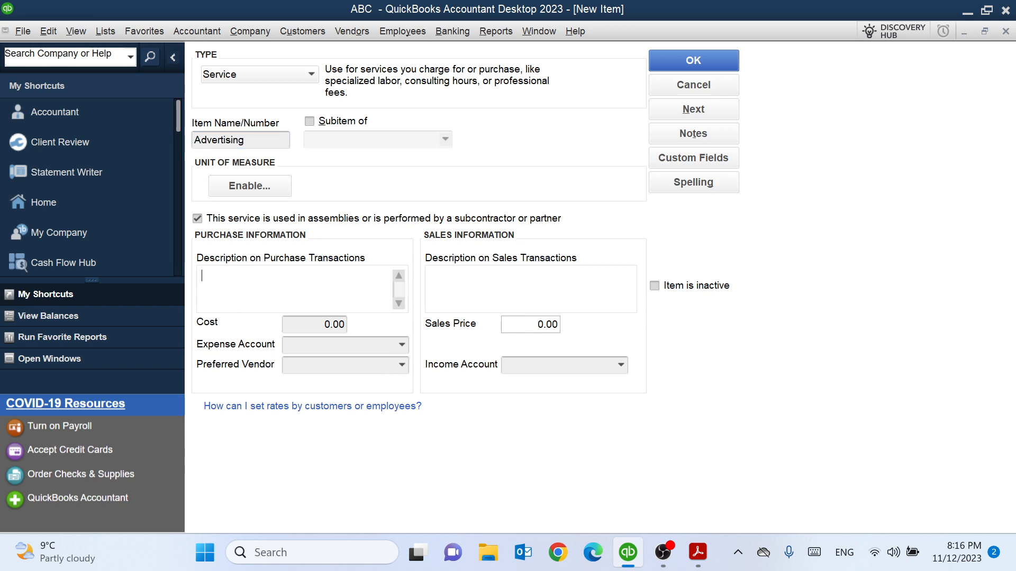
key("ctrl+v")
key("Tab")
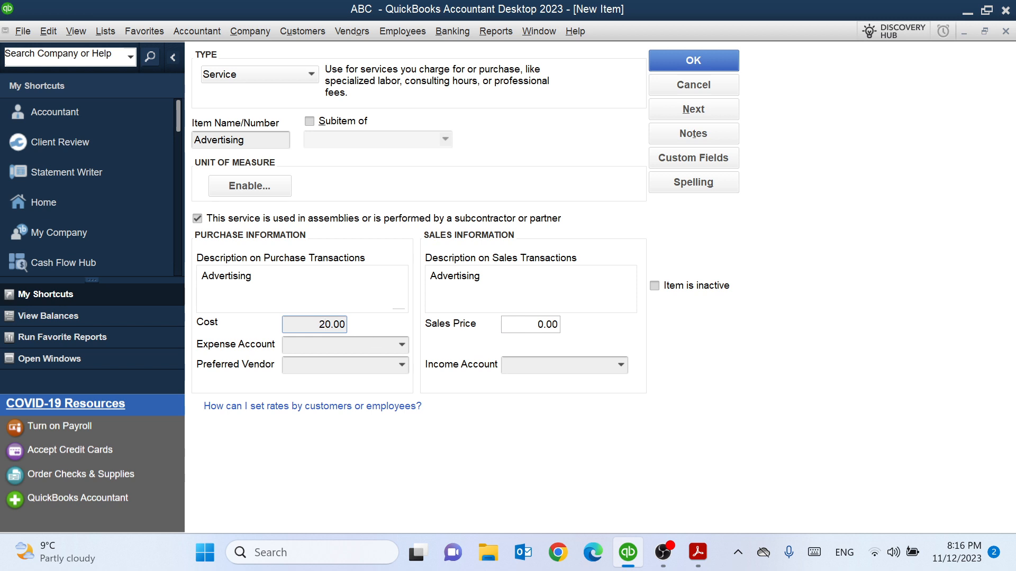
Assign the Advertising and Promotion expense account to the item and choose the existing preferred vendor
left_click(397, 345)
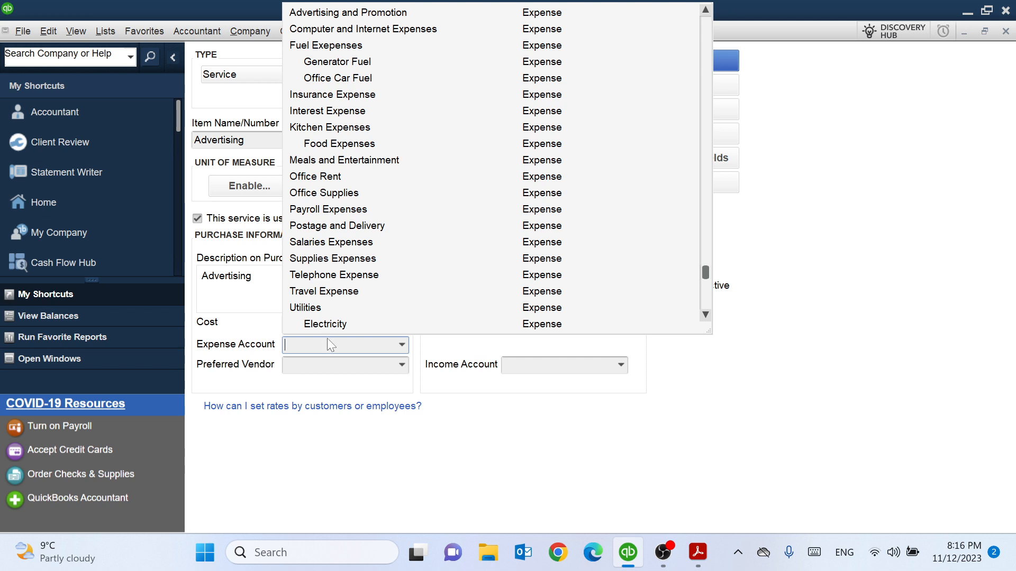
left_click(330, 12)
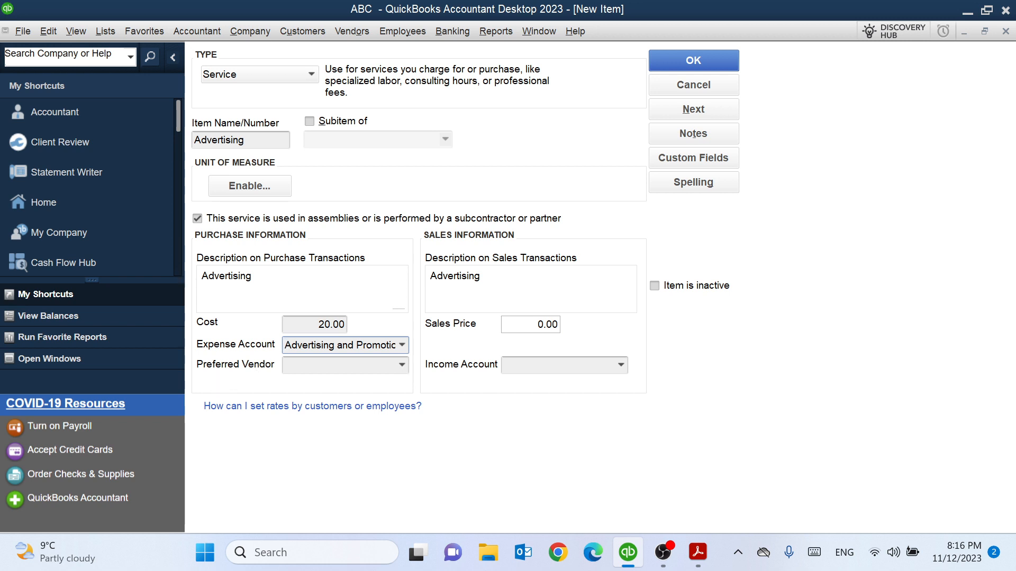
left_click(402, 365)
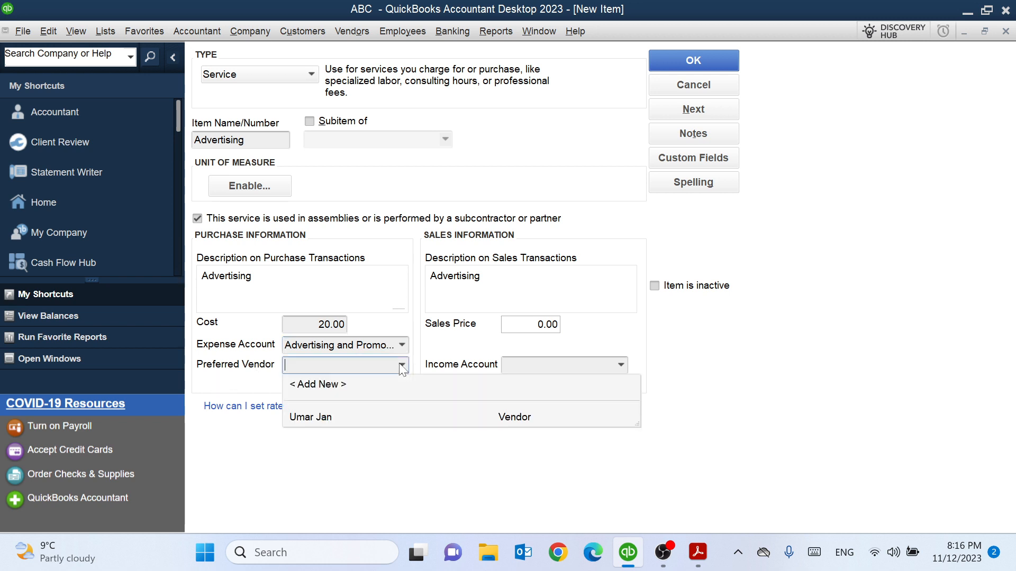
left_click(317, 418)
Set the sales price to 25.00 with Services as the income account, and save the Advertising item
left_click(522, 324)
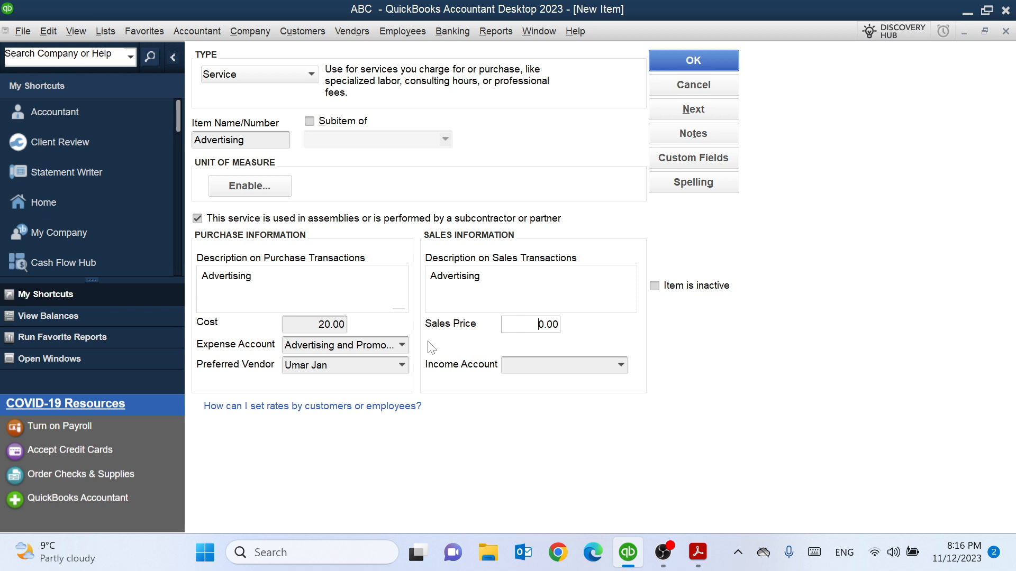
type("22")
key("BackSpace")
key("BackSpace")
key("BackSpace")
key("BackSpace")
type("25")
left_click(620, 366)
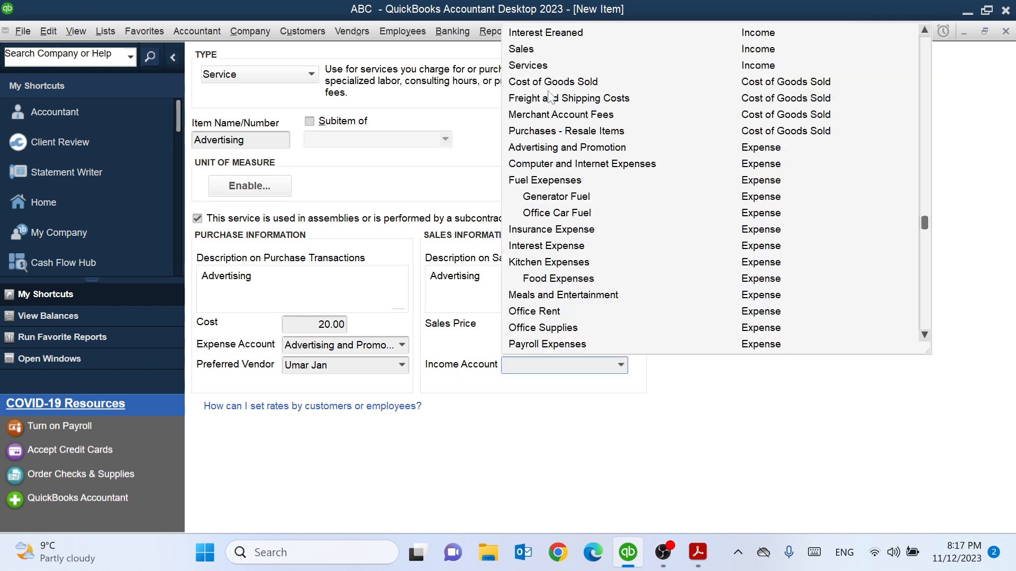
left_click(536, 65)
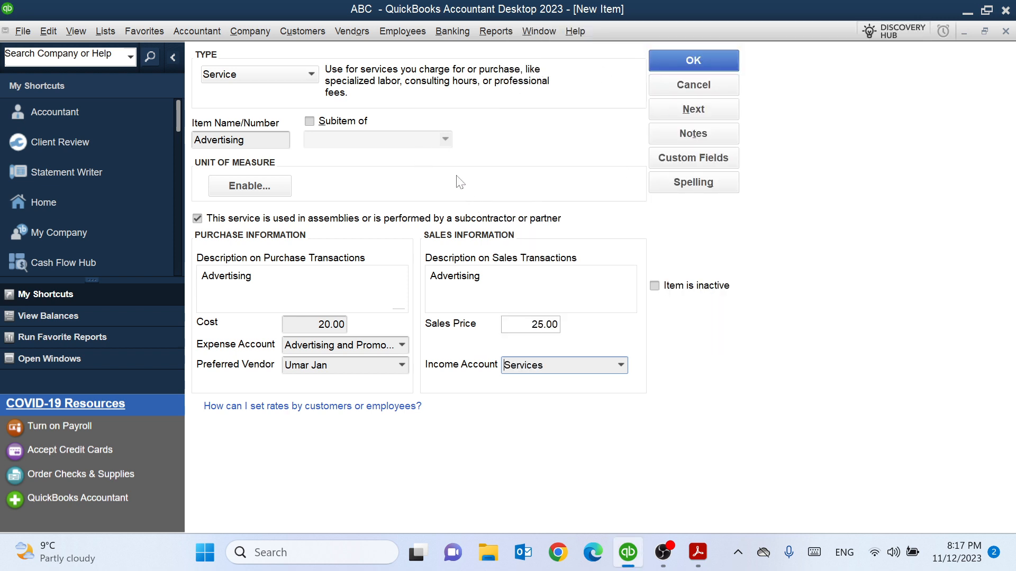
left_click(676, 56)
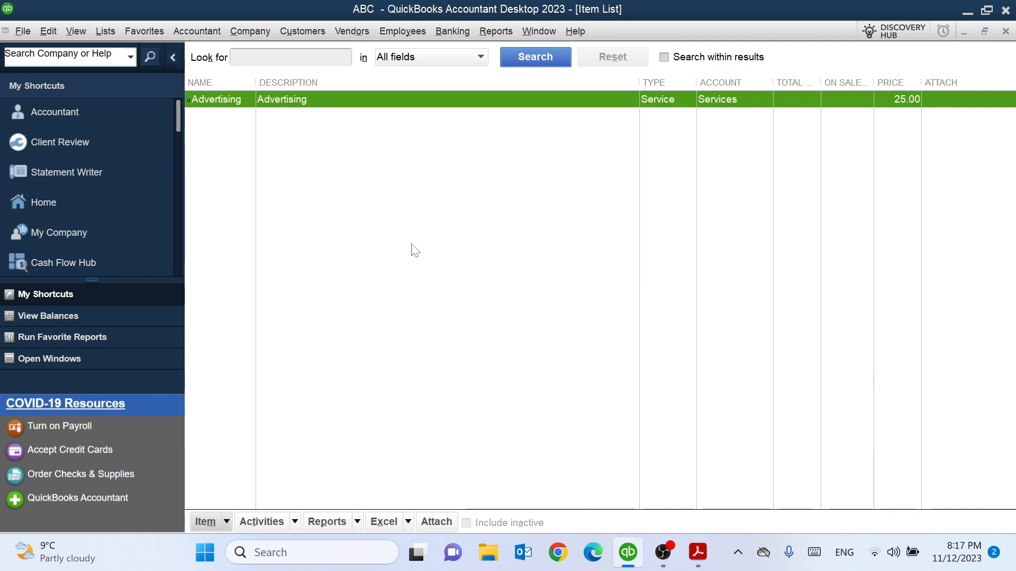
Start another Service item named Repairing and copy its name into the description
key("ctrl+n")
left_click(244, 93)
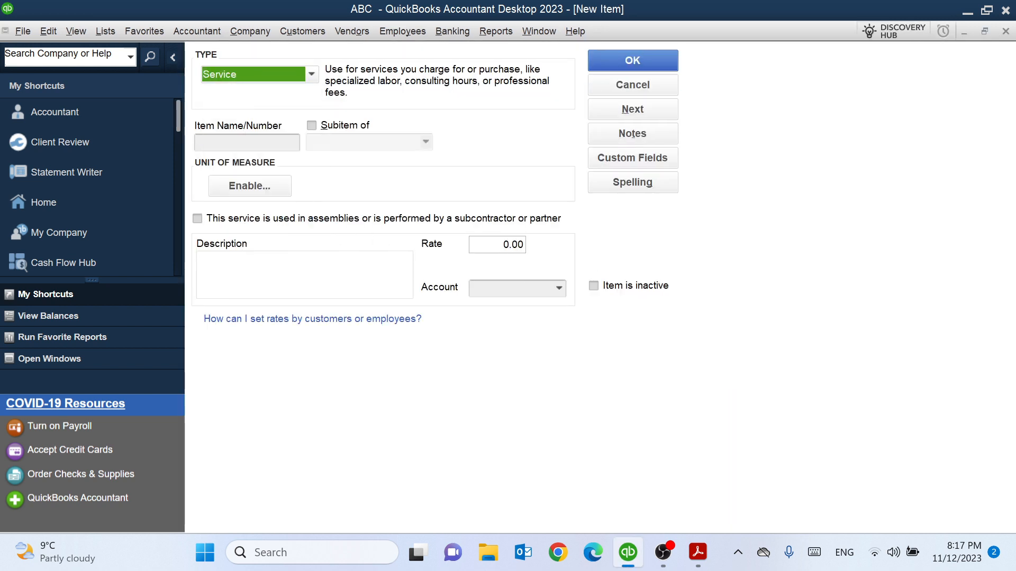
left_click(245, 142)
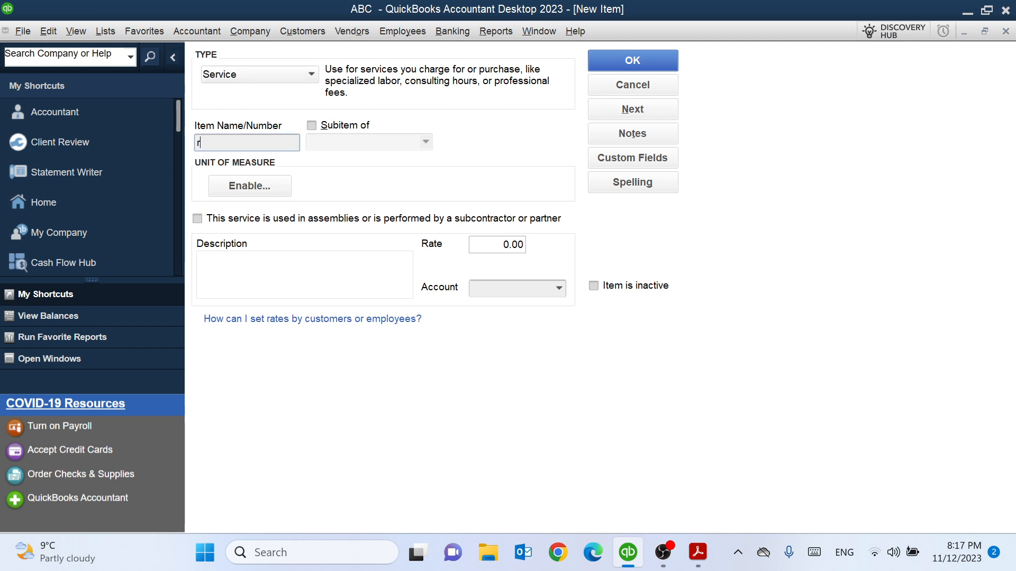
type("Repairing")
left_click_drag(241, 141, 189, 143)
key("ctrl+c")
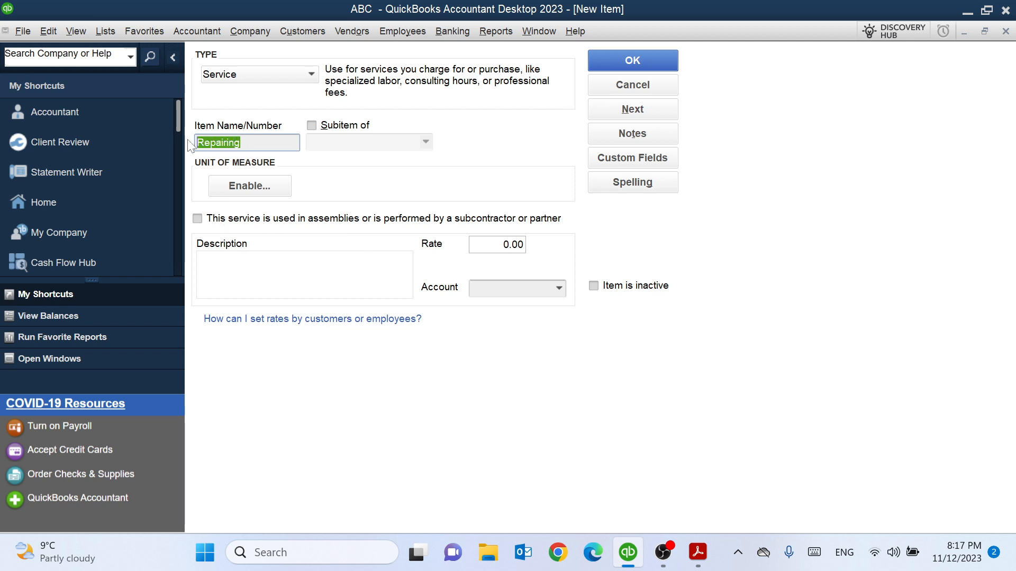
left_click(249, 271)
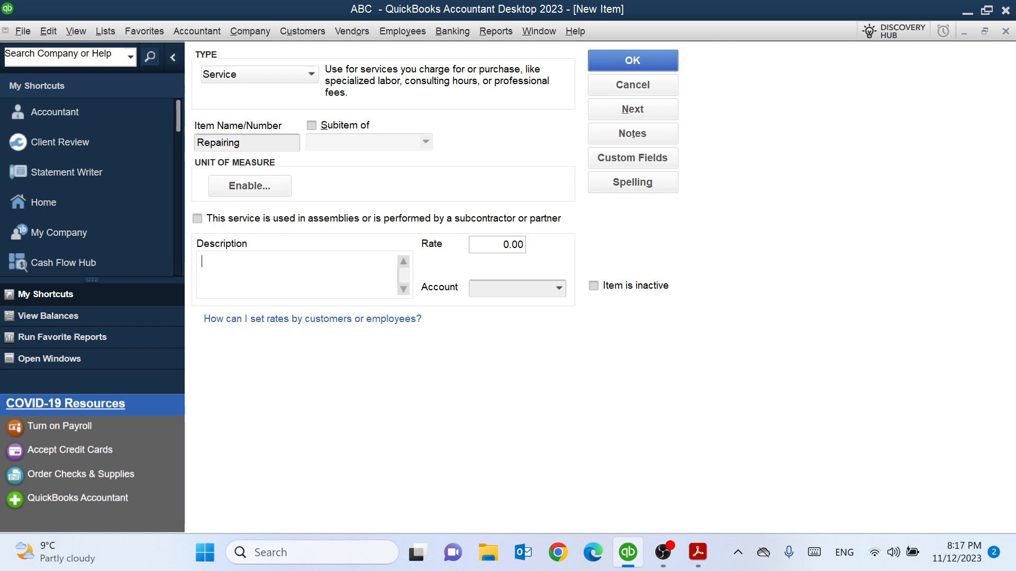
key("ctrl+v")
key("Tab")
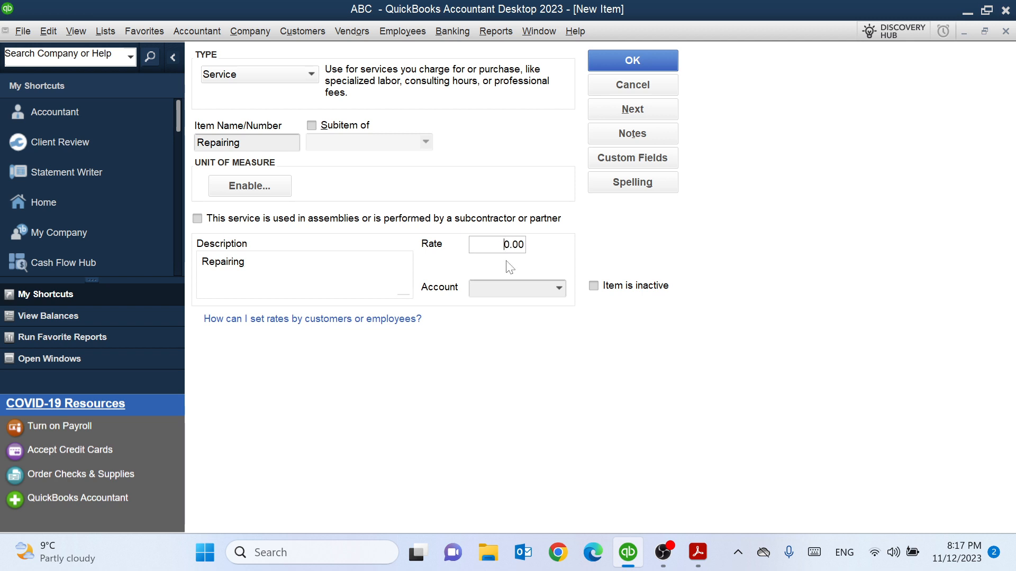
Set the rate to 30.00 with Services as the account, and save the Repairing item
type("3")
left_click(560, 289)
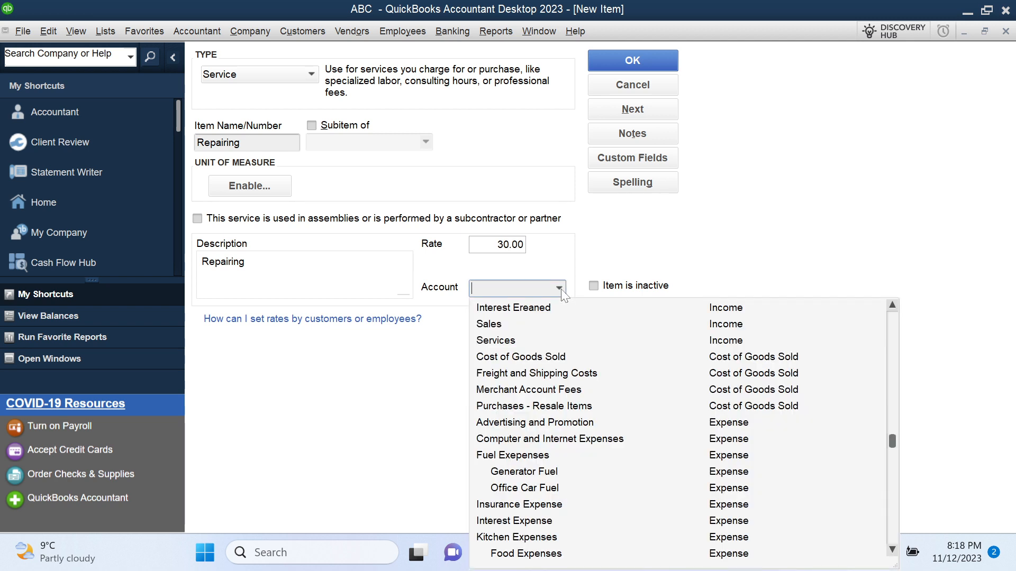
left_click(499, 341)
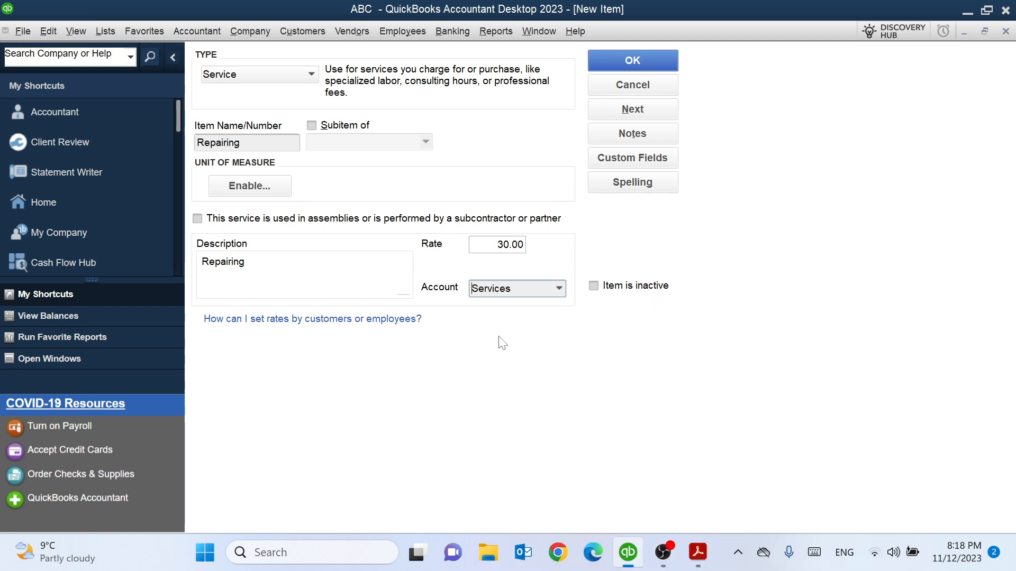
left_click(634, 61)
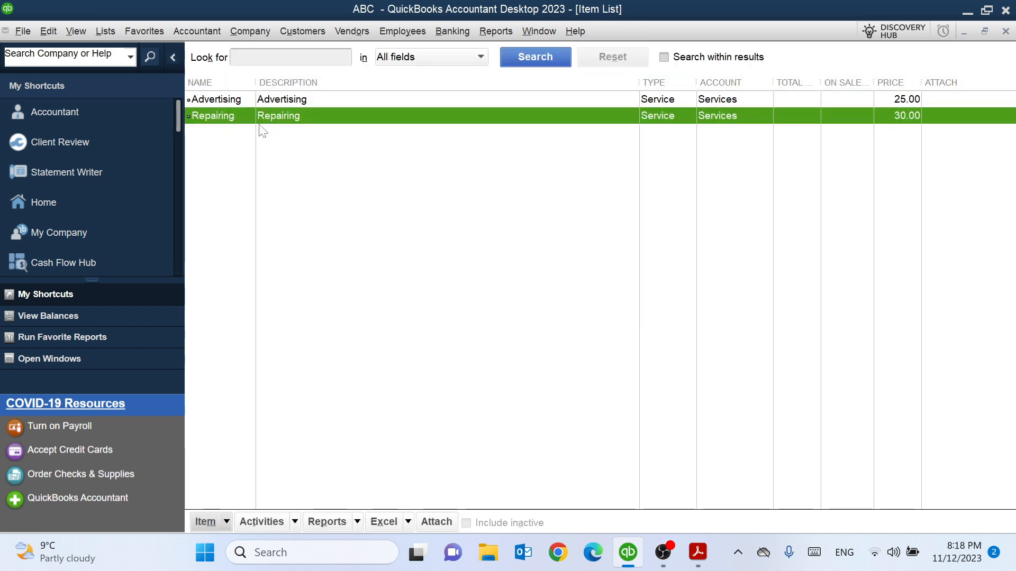
View the Repairing item in its edit form and close the form without making changes
double_click(219, 114)
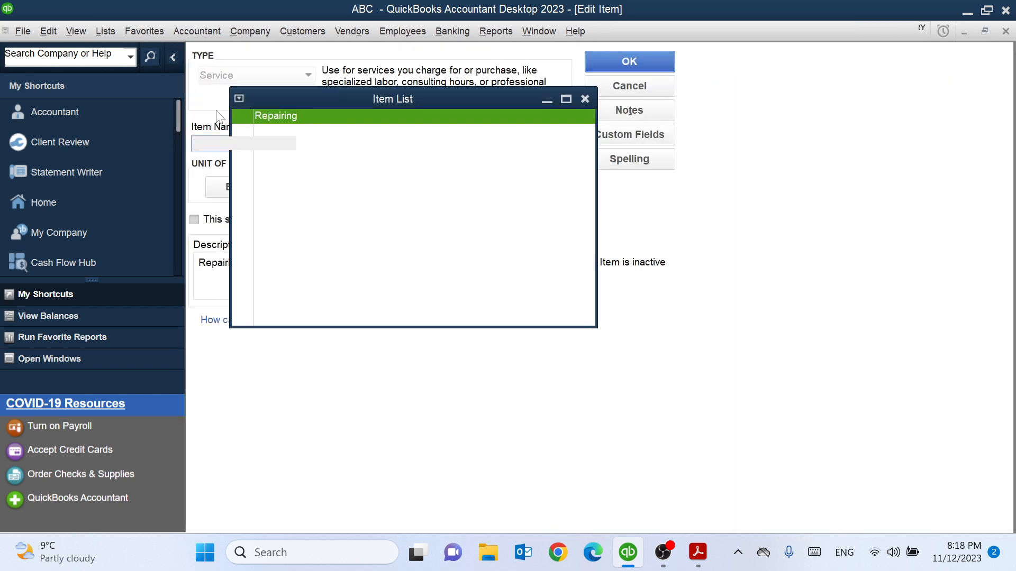
left_click(1005, 32)
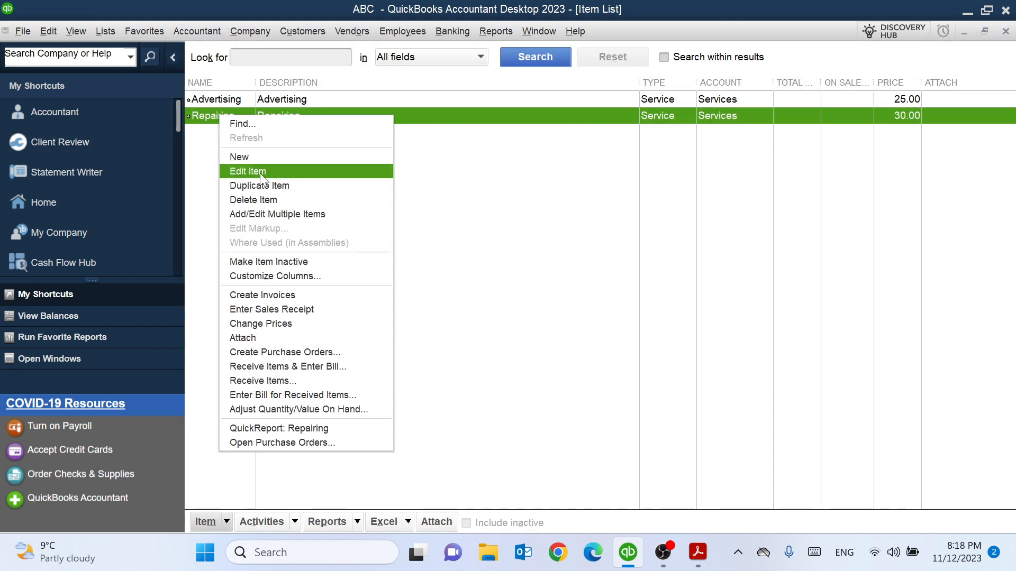
left_click(261, 178)
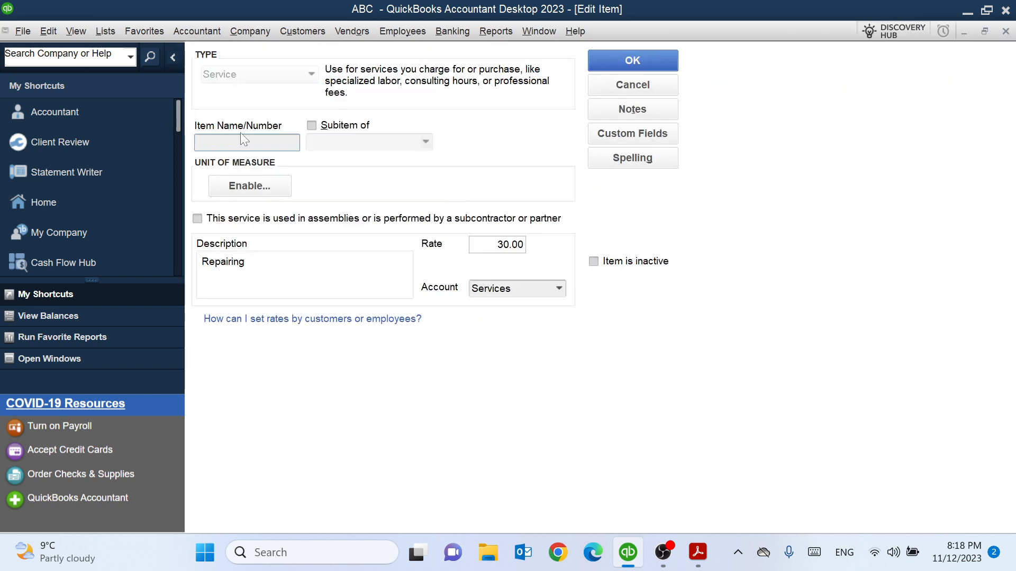
left_click(1005, 31)
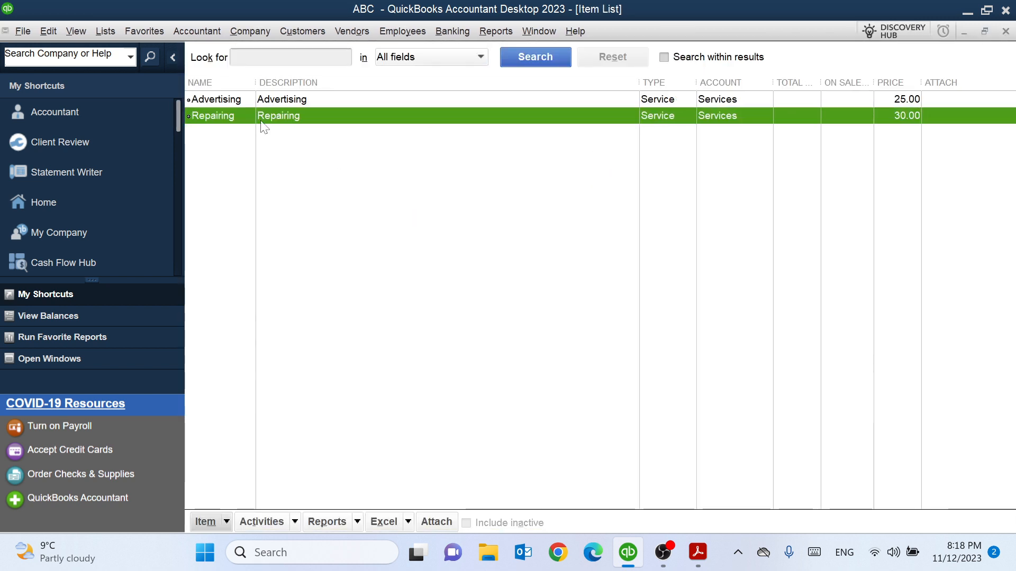
Make the Repairing service item inactive in the Item List
right_click(238, 120)
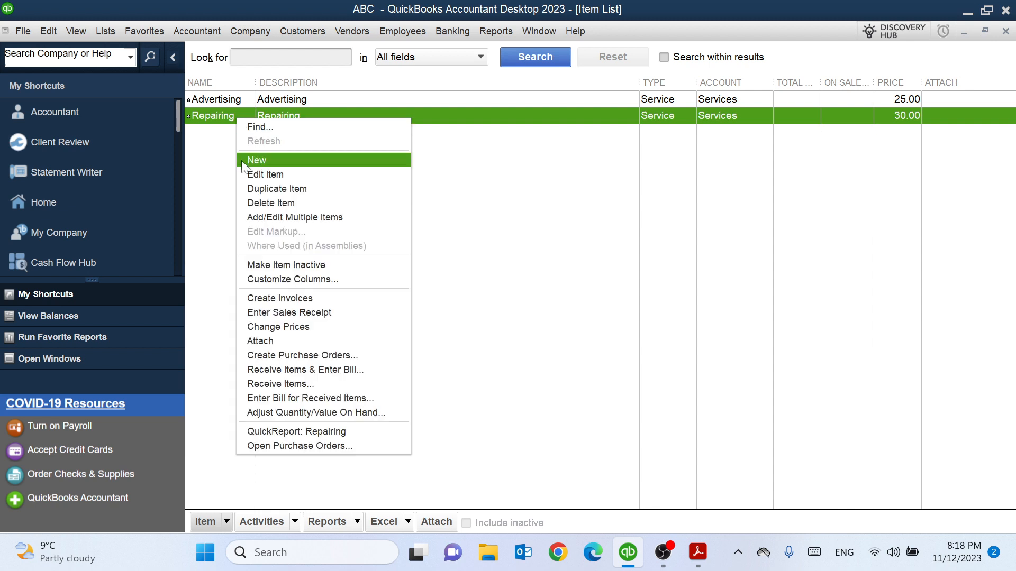
right_click(208, 117)
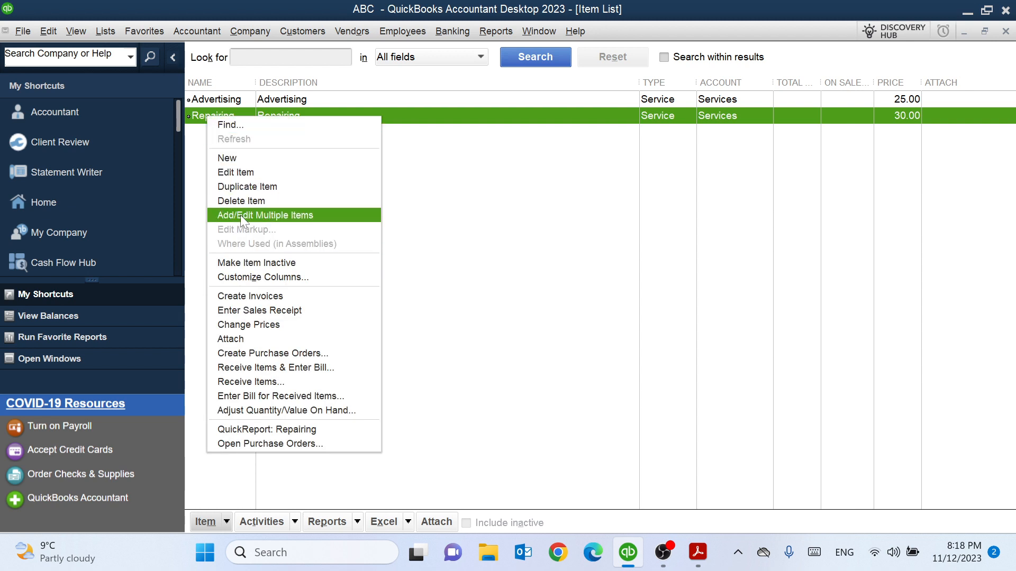
left_click(272, 262)
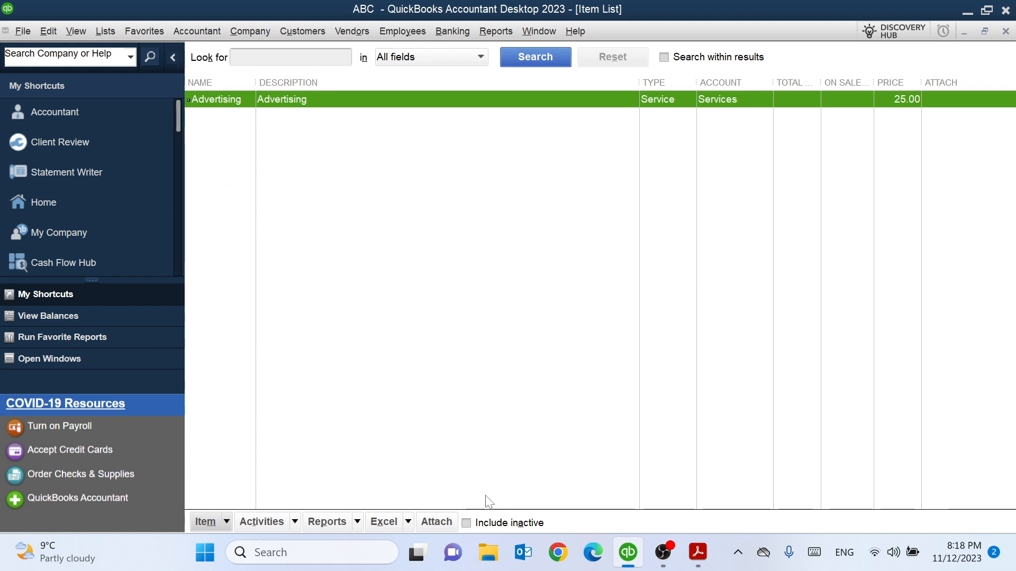
Include inactive items in the list and make the Repairing item active again
left_click(469, 527)
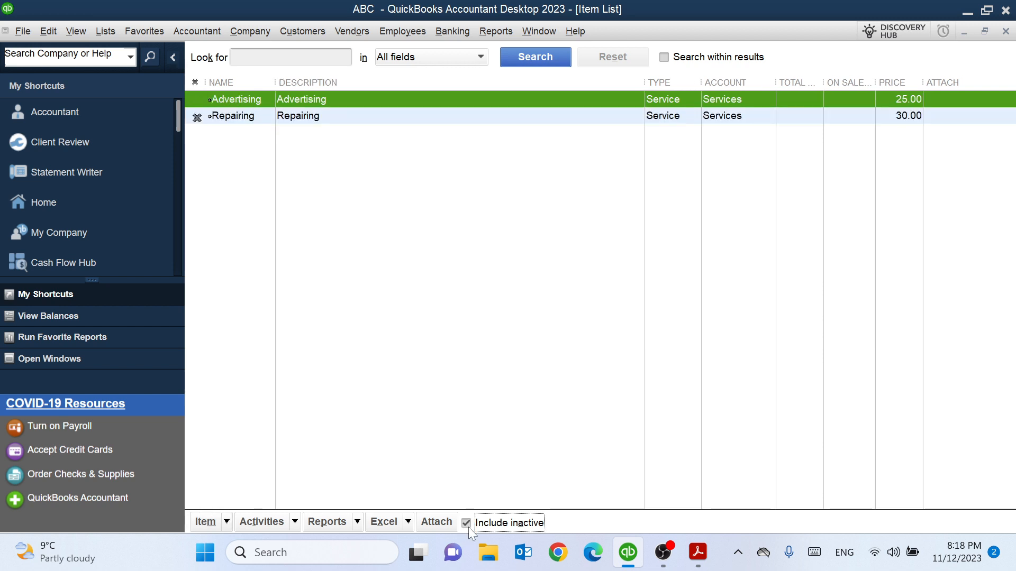
right_click(219, 116)
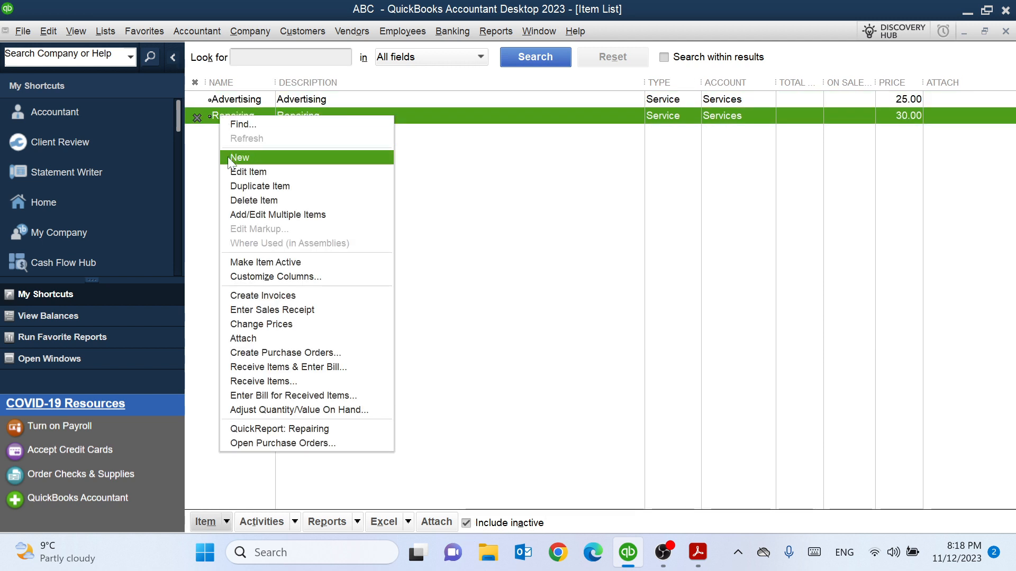
left_click(282, 262)
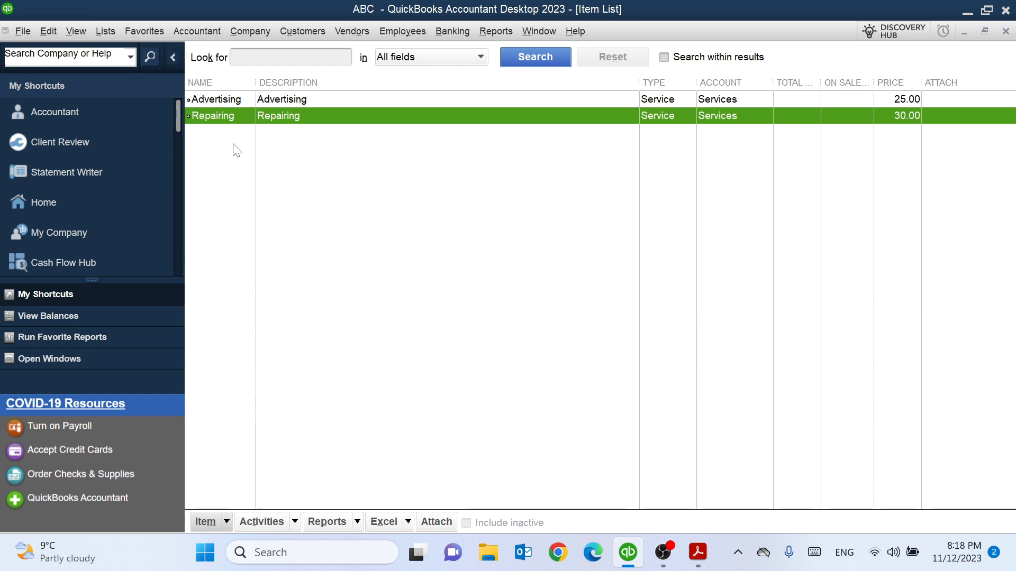
Delete the Repairing service item from the Item List and confirm the deletion
right_click(216, 112)
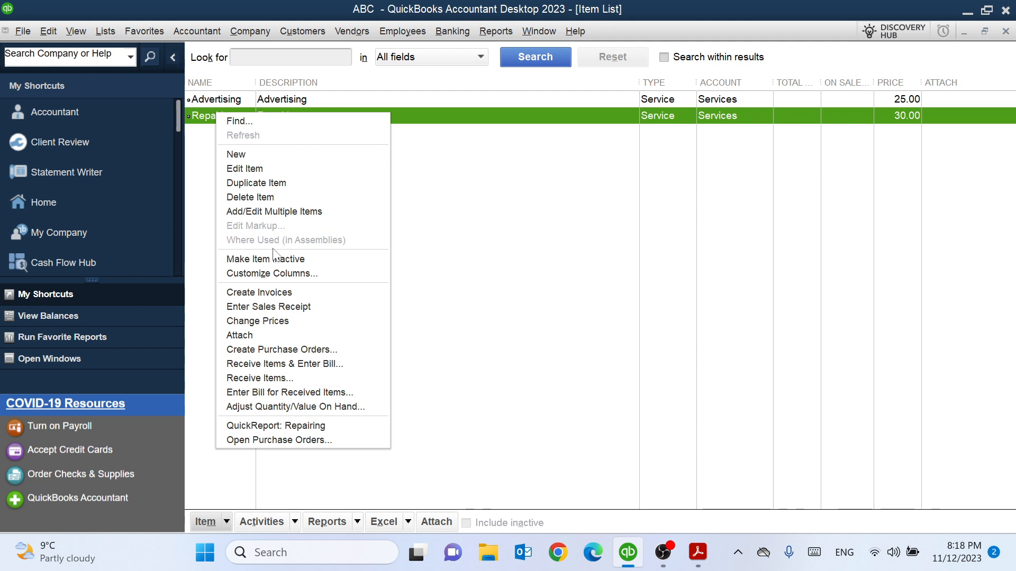
left_click(250, 197)
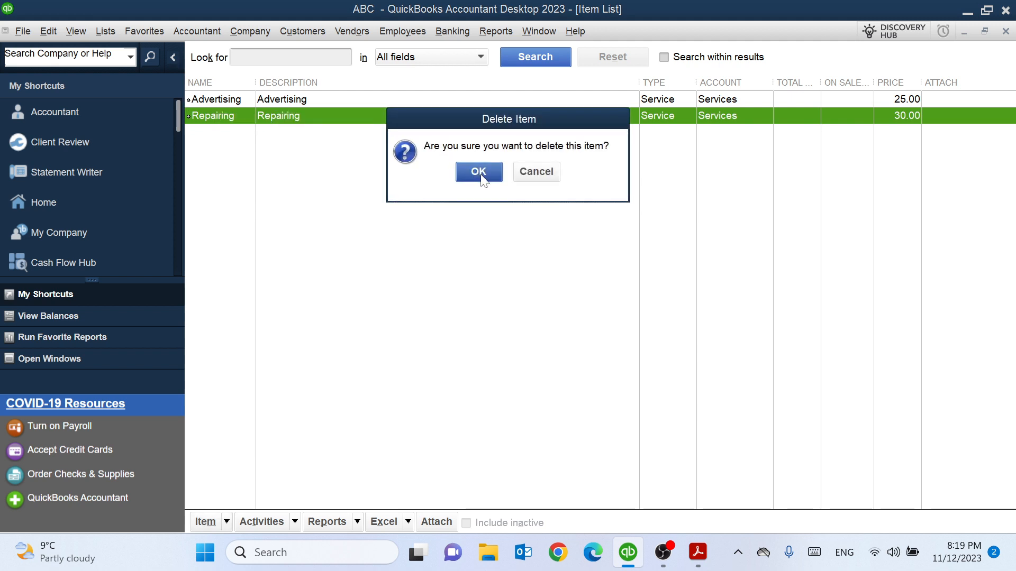
left_click(478, 172)
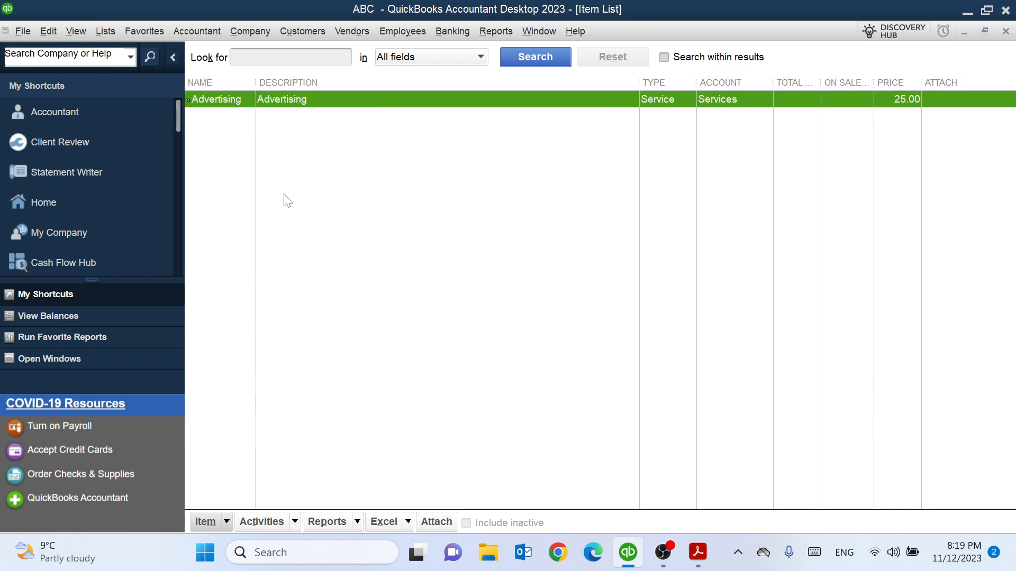